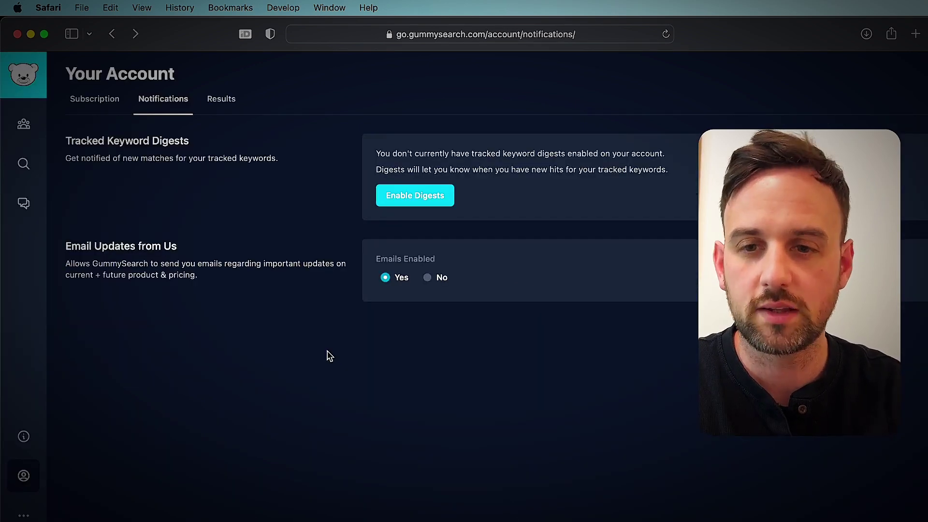
Go to the Audiences page to start a custom audience named 'solopreneurs'.
{"action": "left_click", "coordinate": [26, 124]}
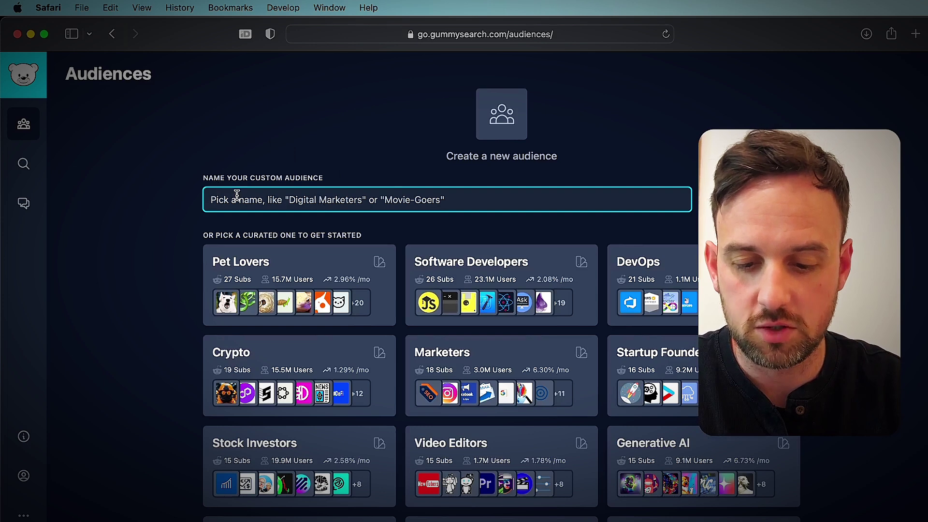
{"action": "type", "text": "solopreneurs"}
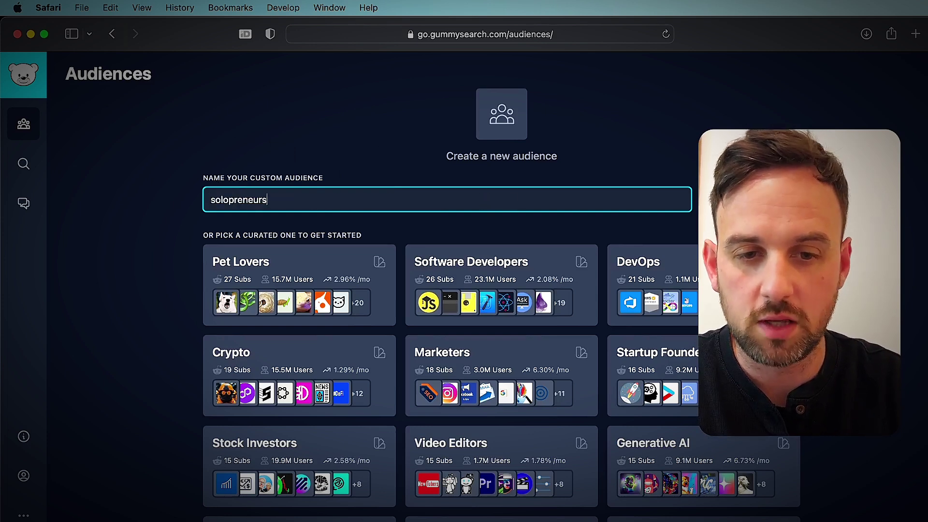
Submit the audience name and select r/smallbusiness, r/Entrepreneur and r/SideProject.
{"action": "key", "text": "Return"}
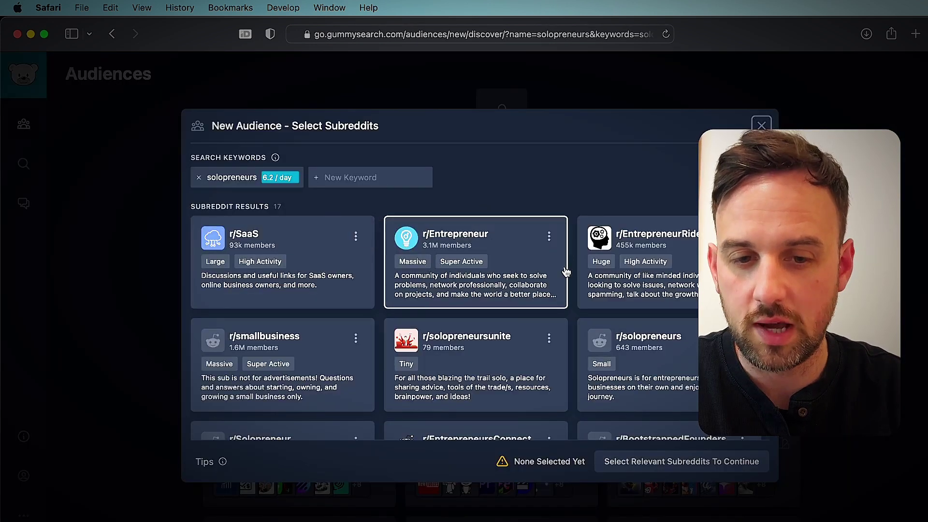
{"action": "scroll", "coordinate": [508, 261], "scroll_direction": "down", "scroll_amount": 1}
{"action": "scroll", "coordinate": [508, 261], "scroll_direction": "up", "scroll_amount": 1}
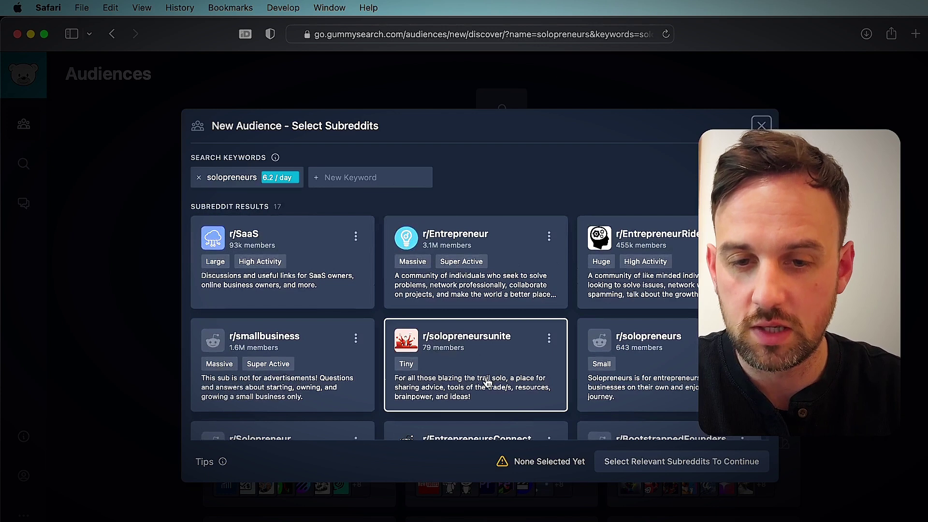
{"action": "left_click", "coordinate": [293, 338]}
{"action": "left_click", "coordinate": [505, 248]}
{"action": "scroll", "coordinate": [507, 245], "scroll_direction": "down", "scroll_amount": 5}
{"action": "scroll", "coordinate": [507, 290], "scroll_direction": "up", "scroll_amount": 2}
{"action": "scroll", "coordinate": [652, 261], "scroll_direction": "up", "scroll_amount": 1}
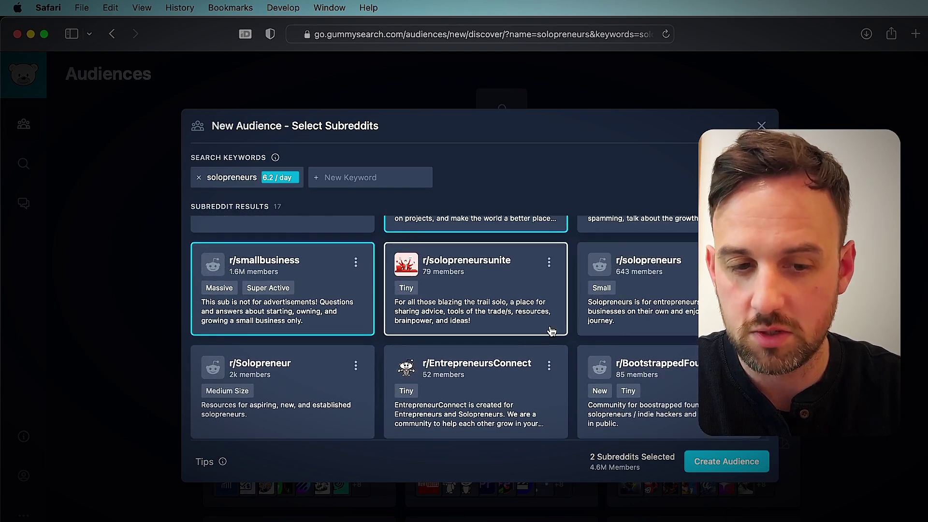
{"action": "scroll", "coordinate": [551, 331], "scroll_direction": "down", "scroll_amount": 1}
{"action": "scroll", "coordinate": [537, 330], "scroll_direction": "down", "scroll_amount": 4}
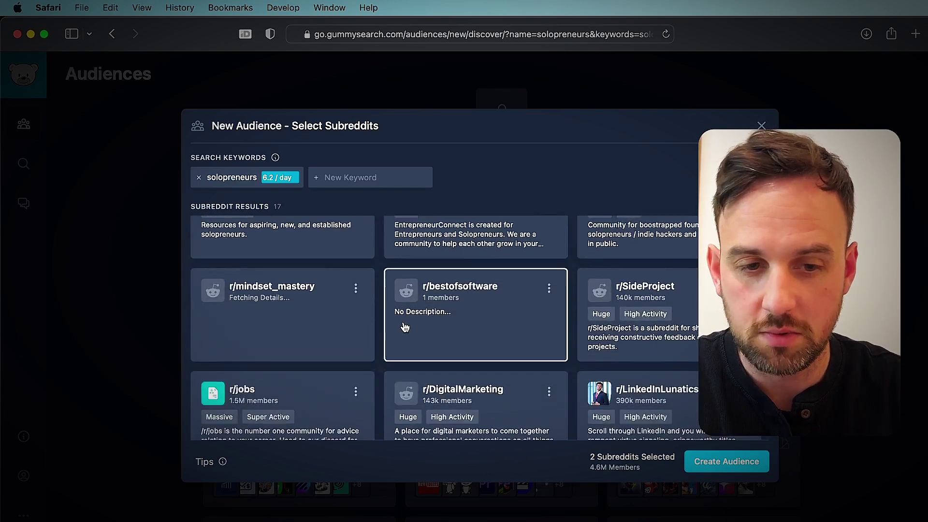
{"action": "left_click", "coordinate": [694, 324]}
{"action": "scroll", "coordinate": [507, 358], "scroll_direction": "down", "scroll_amount": 1}
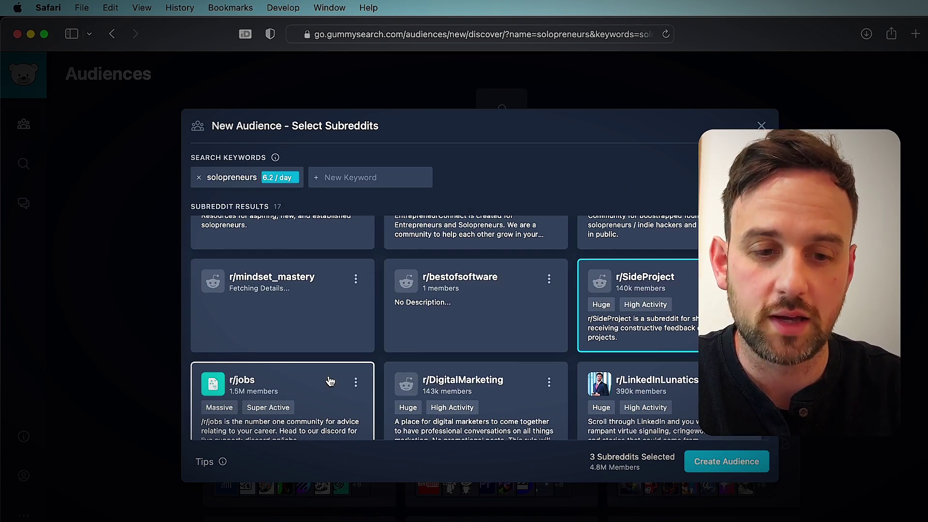
{"action": "scroll", "coordinate": [471, 384], "scroll_direction": "down", "scroll_amount": 5}
{"action": "scroll", "coordinate": [478, 378], "scroll_direction": "up", "scroll_amount": 2}
{"action": "scroll", "coordinate": [507, 391], "scroll_direction": "up", "scroll_amount": 3}
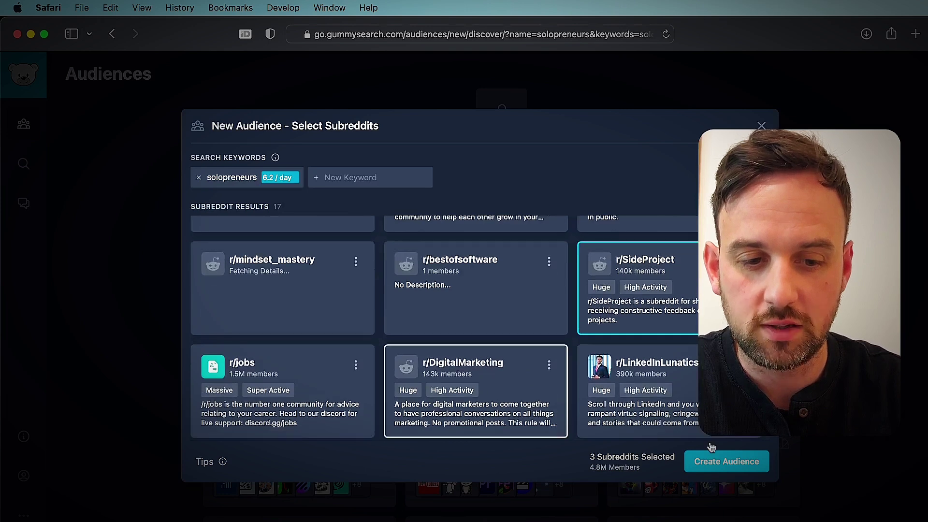
Create the solopreneurs audience and enter 'online business' in its keyword search, fixing a typo.
{"action": "left_click", "coordinate": [731, 469]}
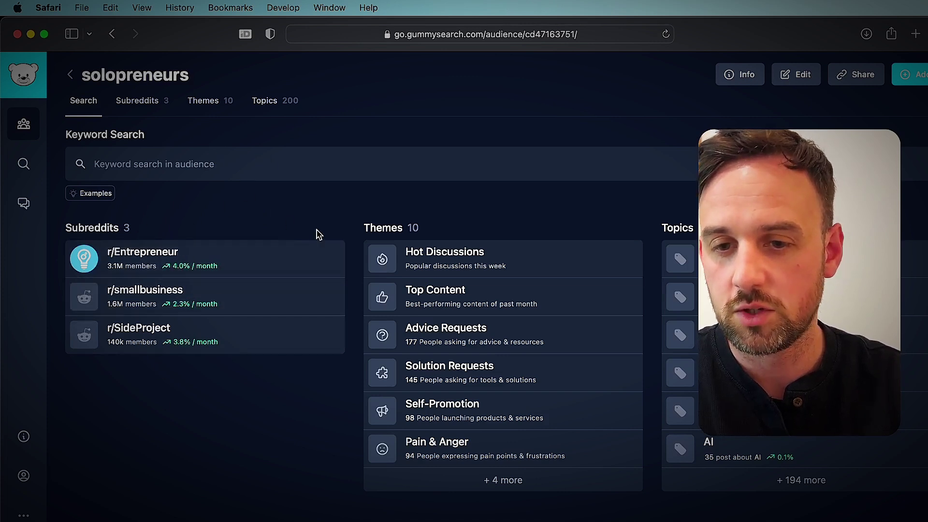
{"action": "left_click", "coordinate": [141, 165]}
{"action": "type", "text": "online business"}
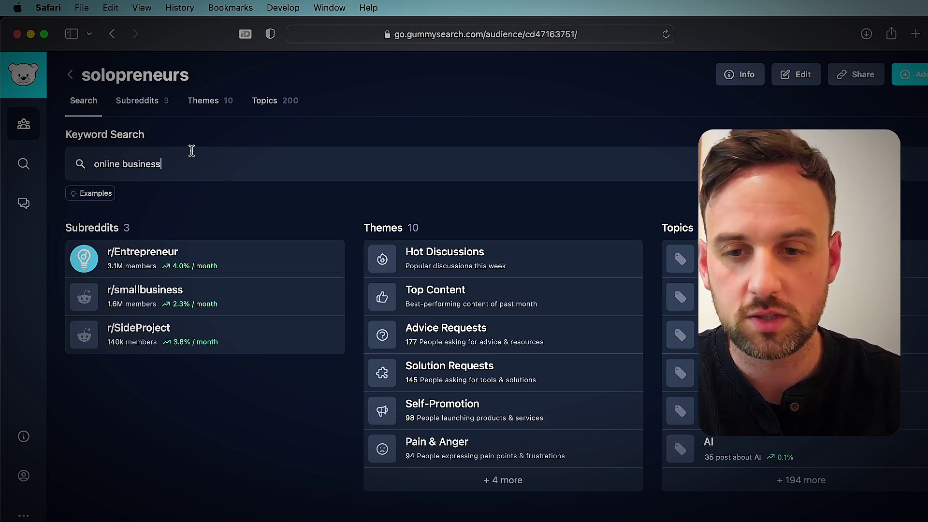
Run the 'online business' keyword search across the solopreneurs audience.
{"action": "key", "text": "Return"}
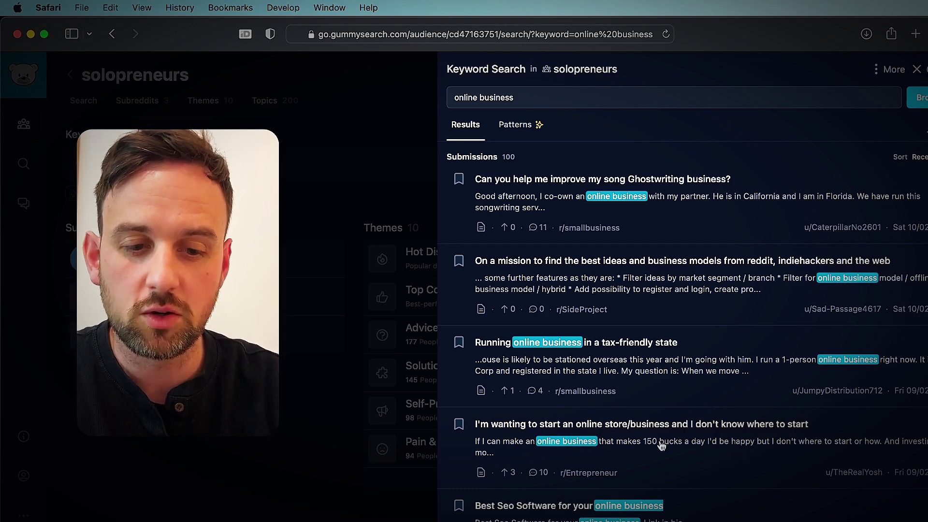
{"action": "scroll", "coordinate": [661, 446], "scroll_direction": "down", "scroll_amount": 1}
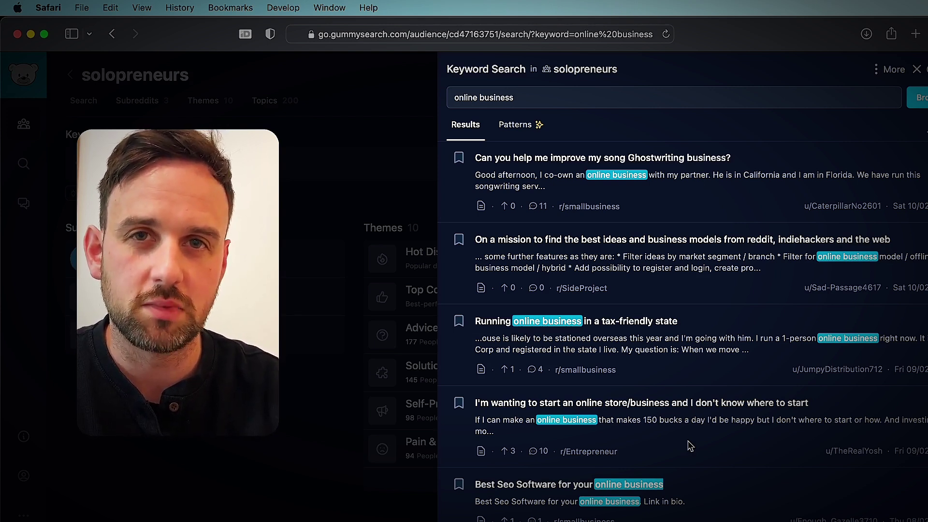
{"action": "scroll", "coordinate": [512, 343], "scroll_direction": "down", "scroll_amount": 5}
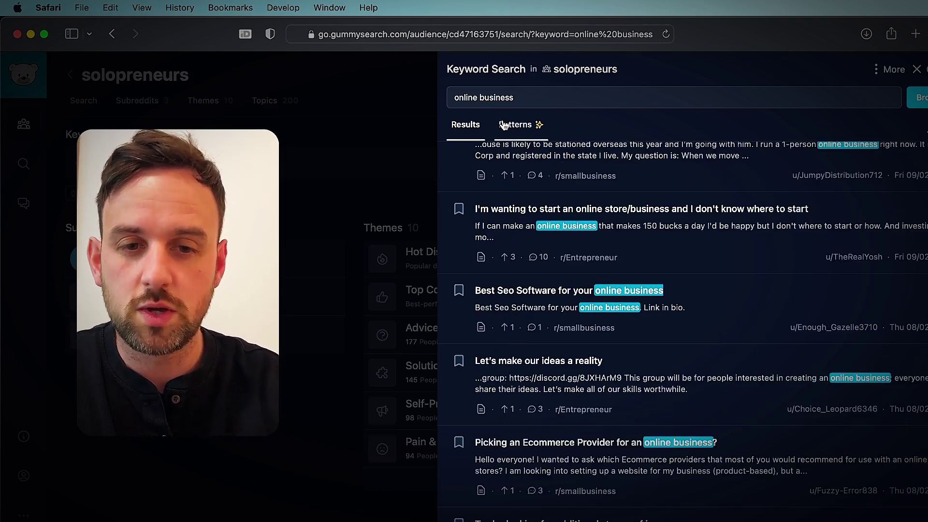
{"action": "left_click", "coordinate": [468, 97]}
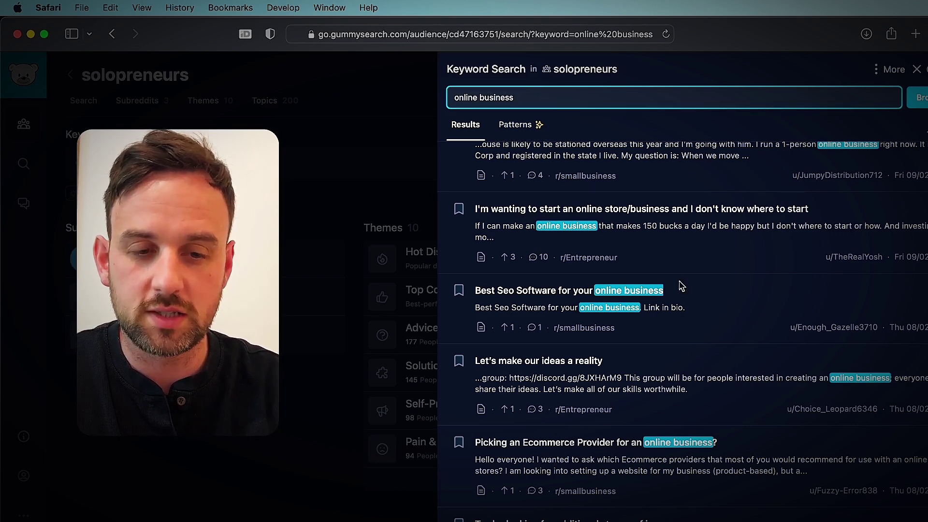
{"action": "scroll", "coordinate": [703, 319], "scroll_direction": "up", "scroll_amount": 1}
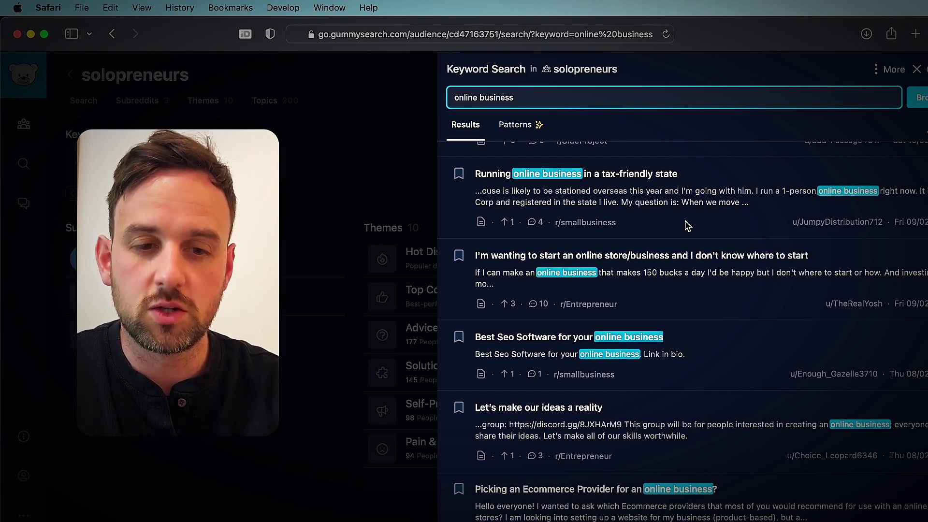
{"action": "scroll", "coordinate": [687, 226], "scroll_direction": "down", "scroll_amount": 1}
{"action": "scroll", "coordinate": [687, 227], "scroll_direction": "down", "scroll_amount": 2}
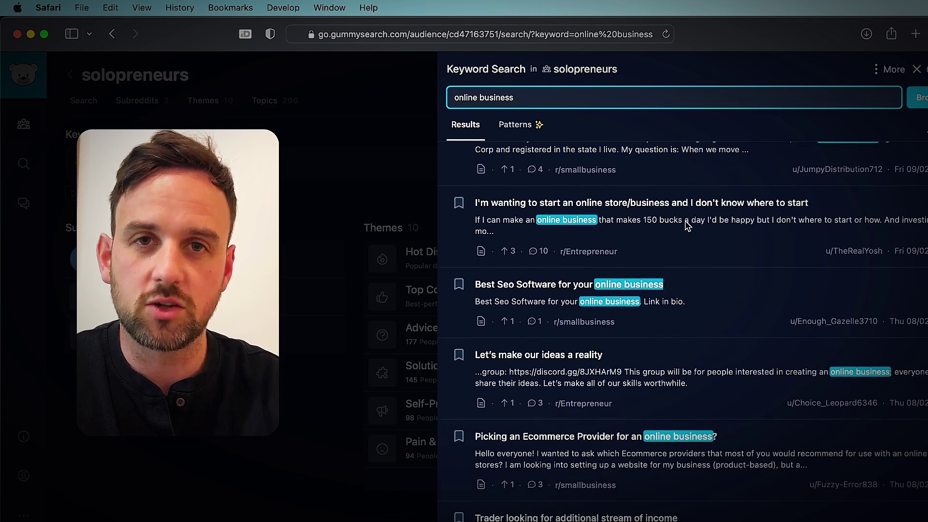